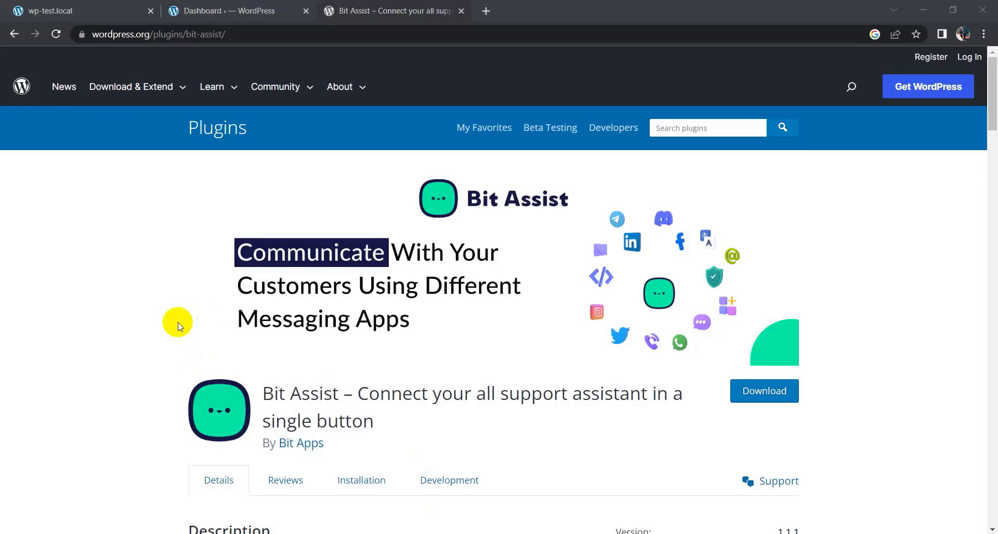
Create a new Bit Assist widget named 'Custom Form' from the All Widgets list.
{"action": "left_click", "coordinate": [410, 4]}
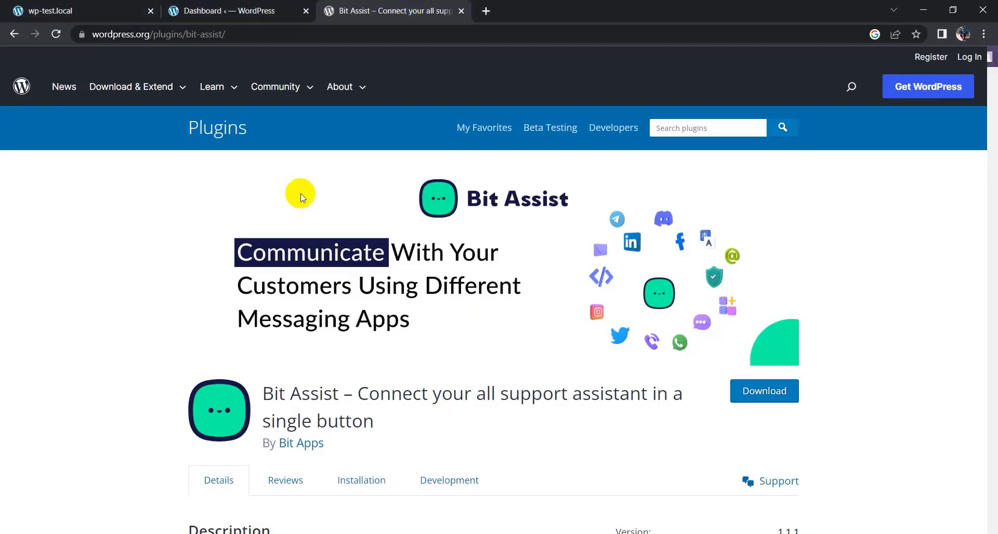
{"action": "left_click", "coordinate": [258, 4]}
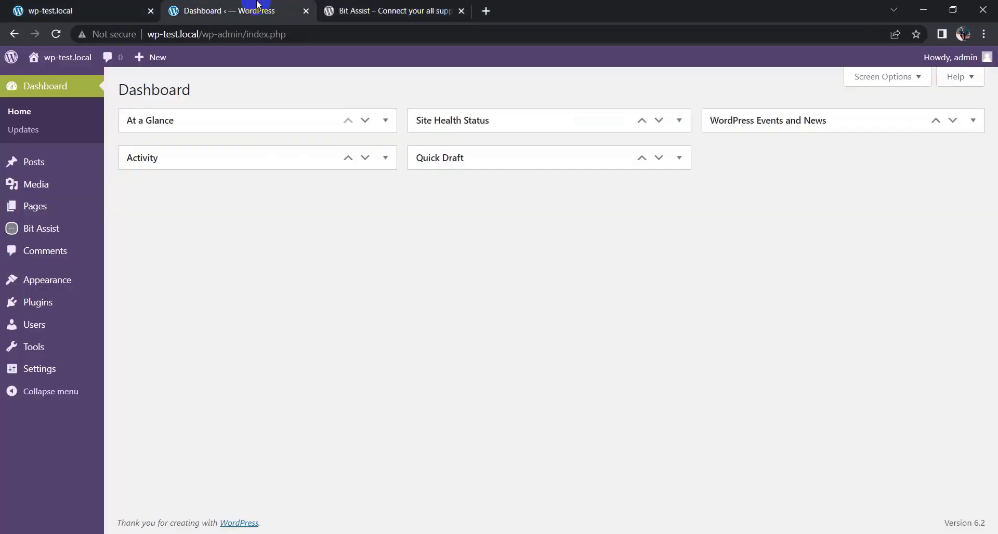
{"action": "left_click", "coordinate": [61, 227]}
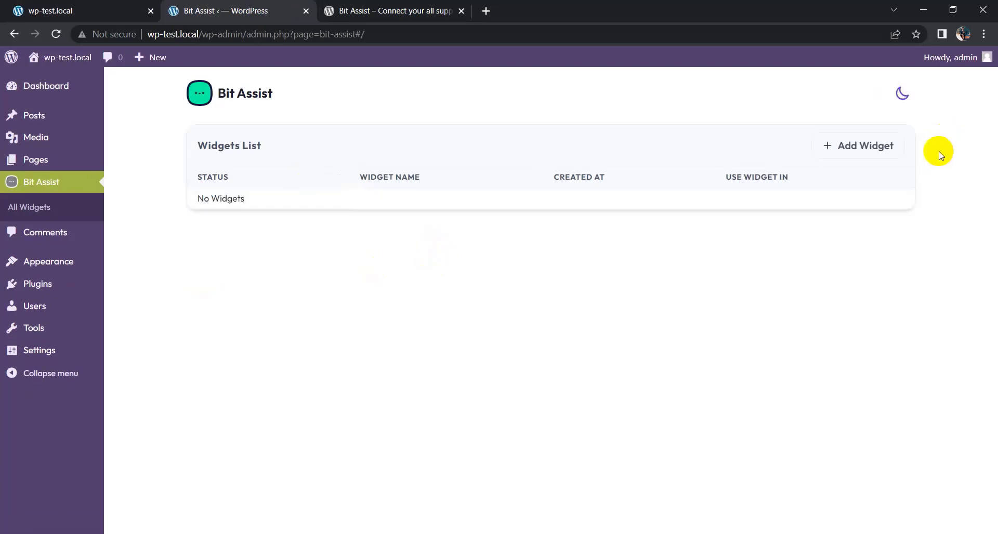
{"action": "left_click", "coordinate": [854, 146]}
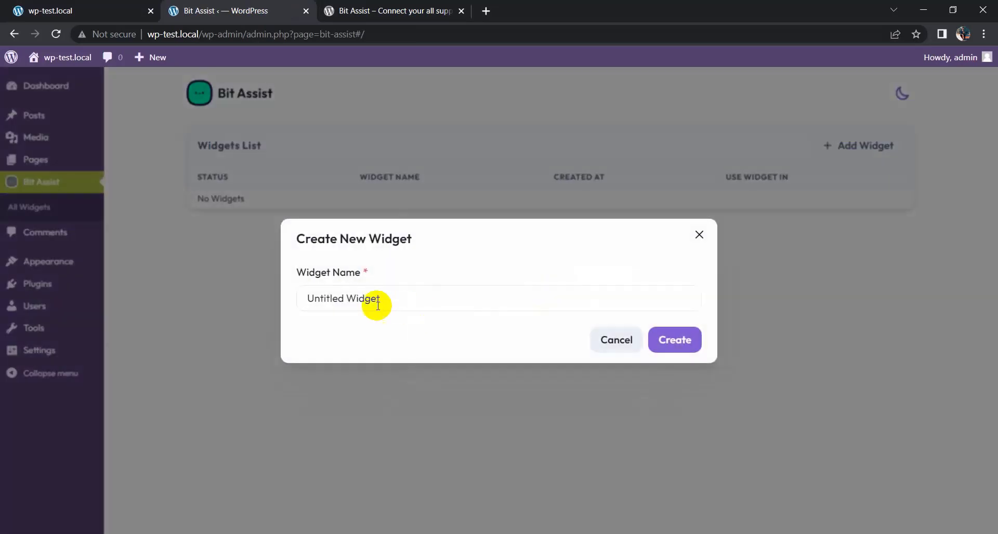
{"action": "triple_click", "coordinate": [382, 299]}
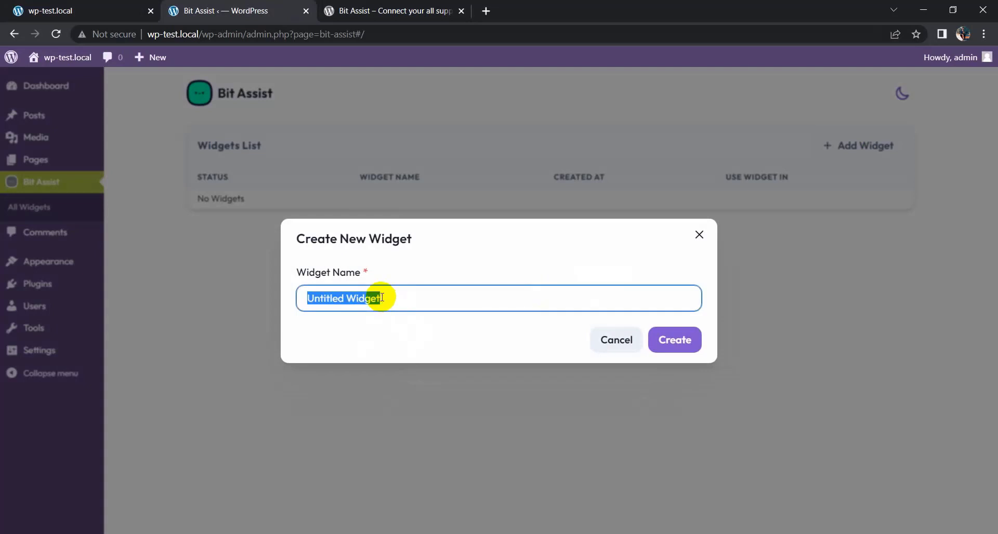
{"action": "type", "text": "C"}
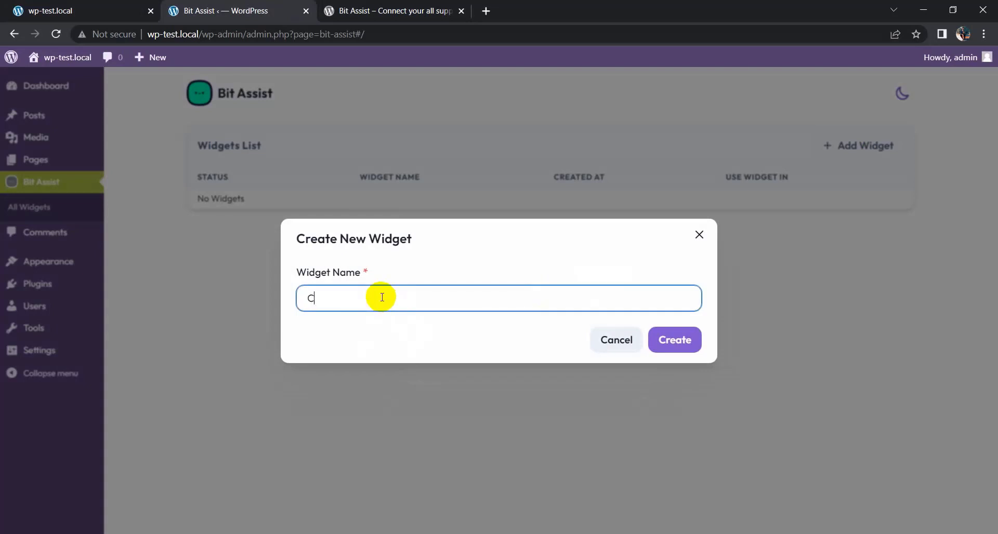
{"action": "type", "text": "usrm"}
{"action": "left_click", "coordinate": [666, 343]}
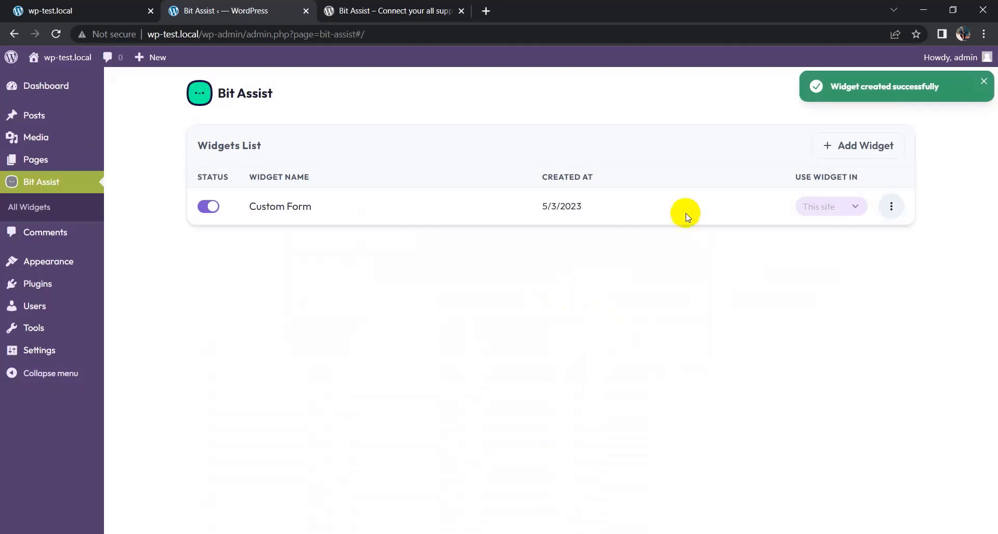
Add a Custom Form channel to the Custom Form widget, keeping the title 'Custom Form'.
{"action": "left_click", "coordinate": [886, 208]}
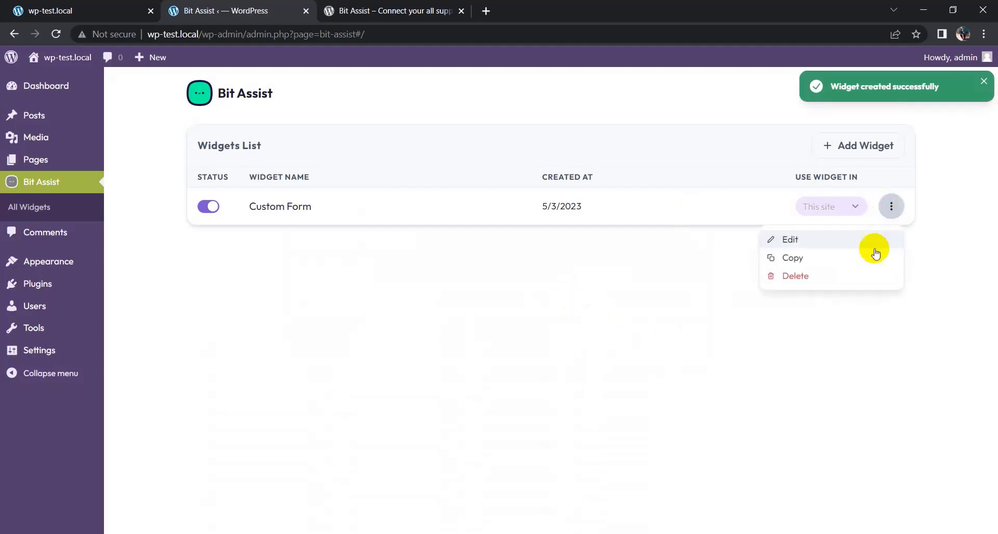
{"action": "left_click", "coordinate": [801, 242]}
{"action": "left_click", "coordinate": [253, 196]}
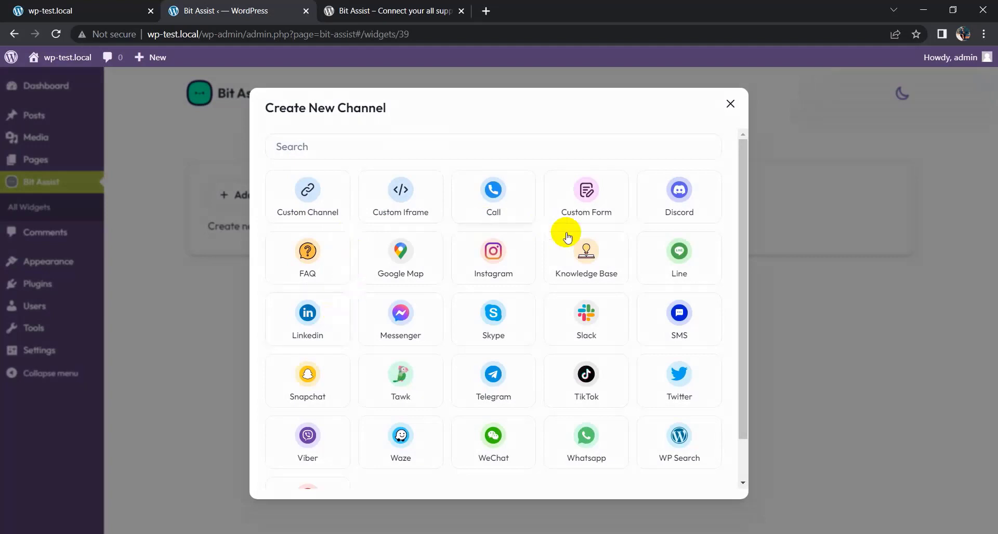
{"action": "left_click", "coordinate": [597, 204]}
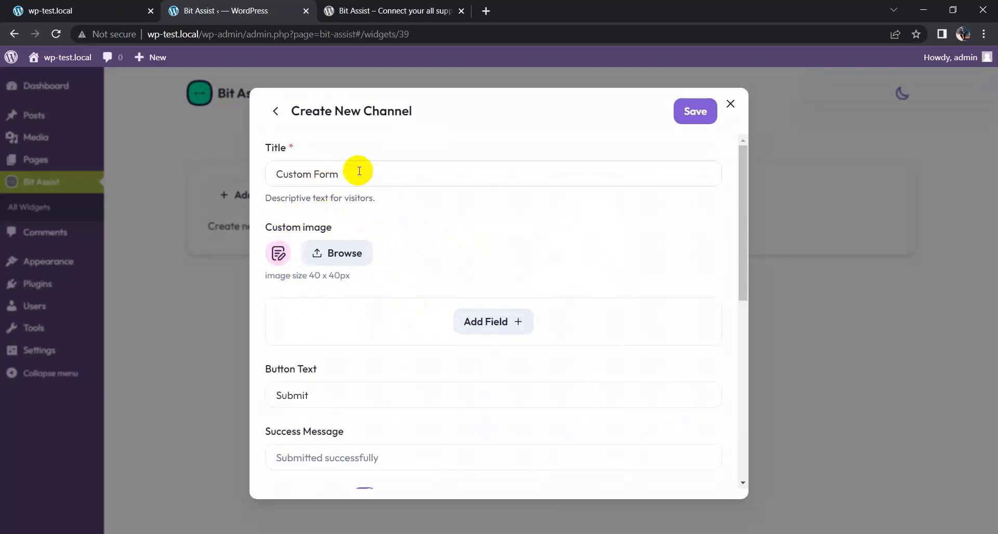
{"action": "left_click_drag", "start_coordinate": [358, 171], "coordinate": [275, 173]}
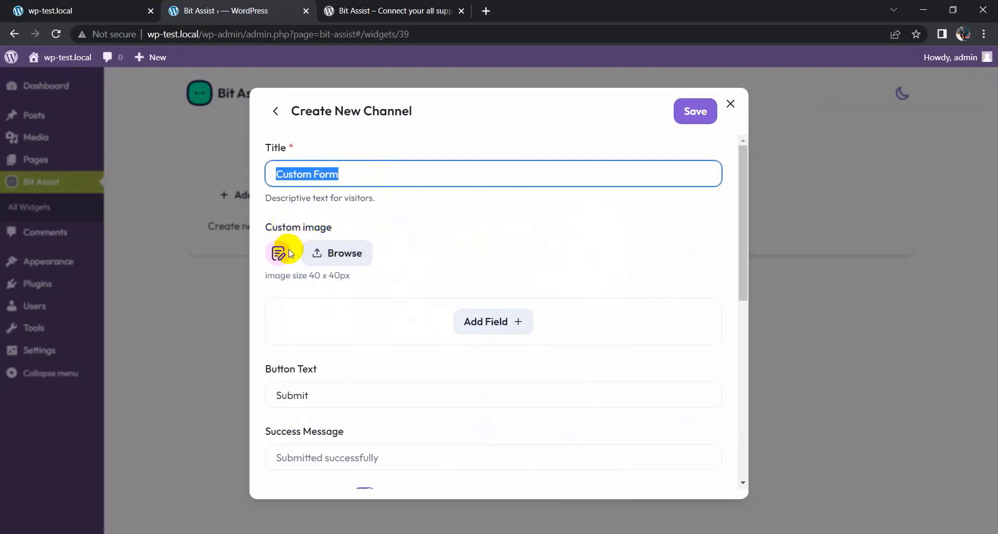
{"action": "left_click", "coordinate": [447, 242]}
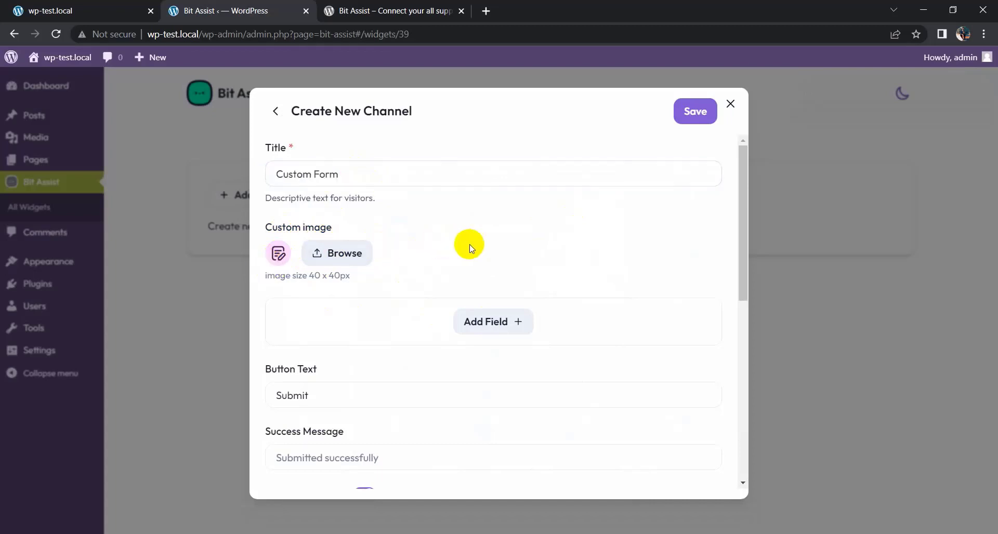
{"action": "left_click", "coordinate": [493, 326]}
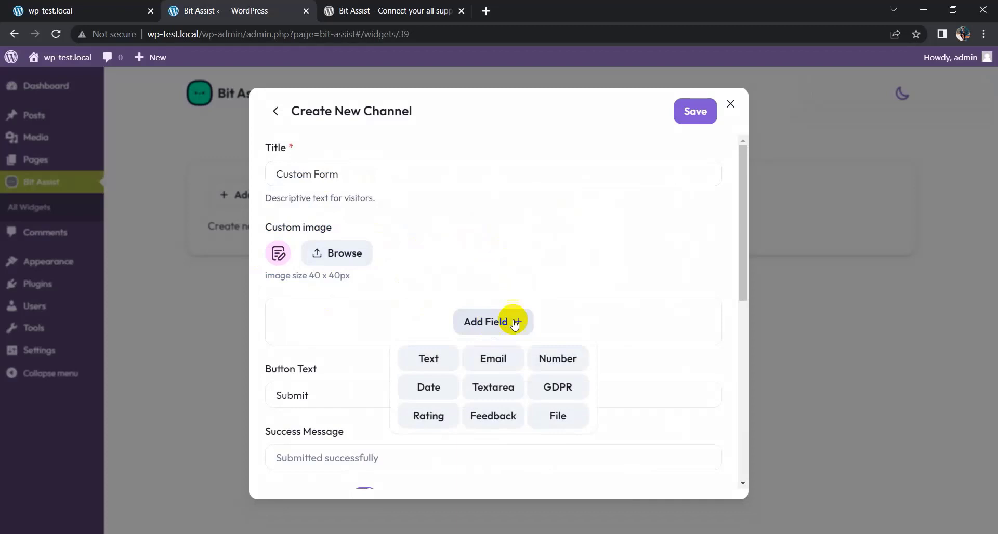
Add a Text field and an Email field to the Custom Form channel.
{"action": "left_click", "coordinate": [437, 364]}
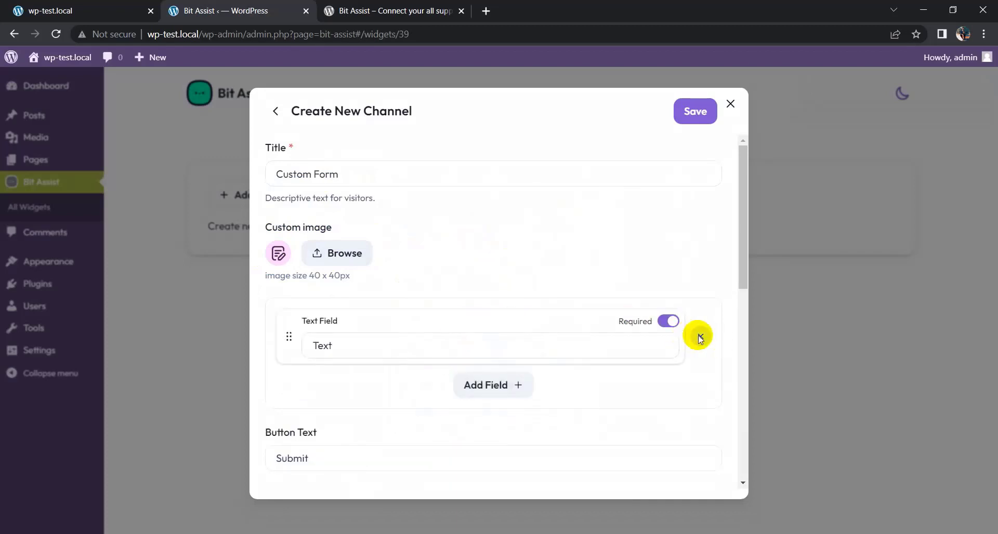
{"action": "left_click", "coordinate": [491, 384]}
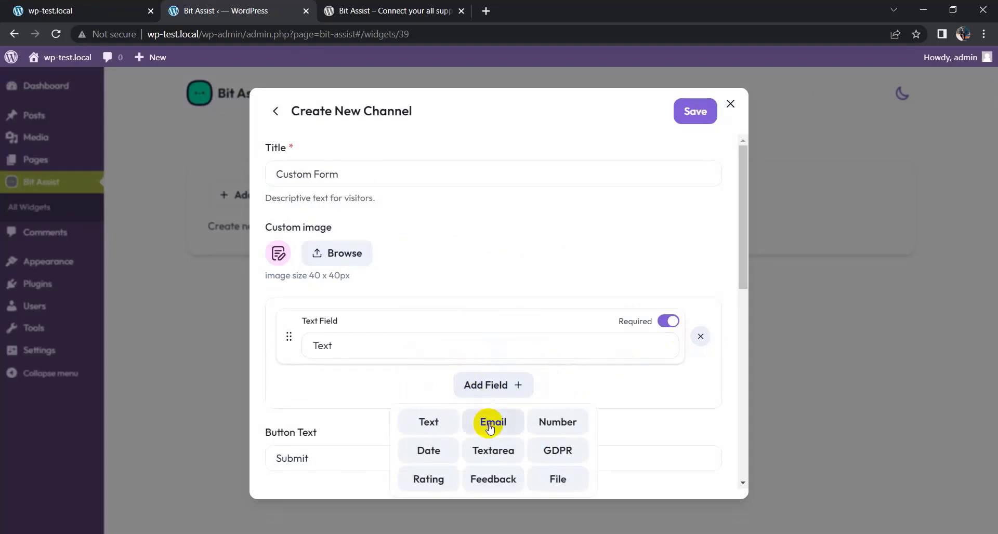
{"action": "left_click", "coordinate": [490, 427]}
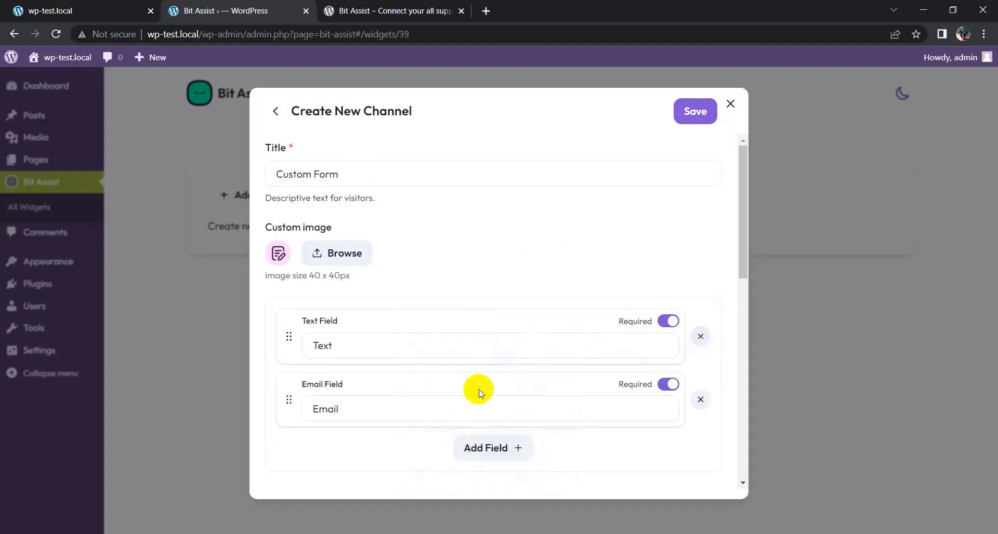
{"action": "scroll", "coordinate": [479, 394], "scroll_direction": "down", "scroll_amount": 5}
{"action": "scroll", "coordinate": [394, 316], "scroll_direction": "up", "scroll_amount": 4}
{"action": "scroll", "coordinate": [410, 310], "scroll_direction": "up", "scroll_amount": 3}
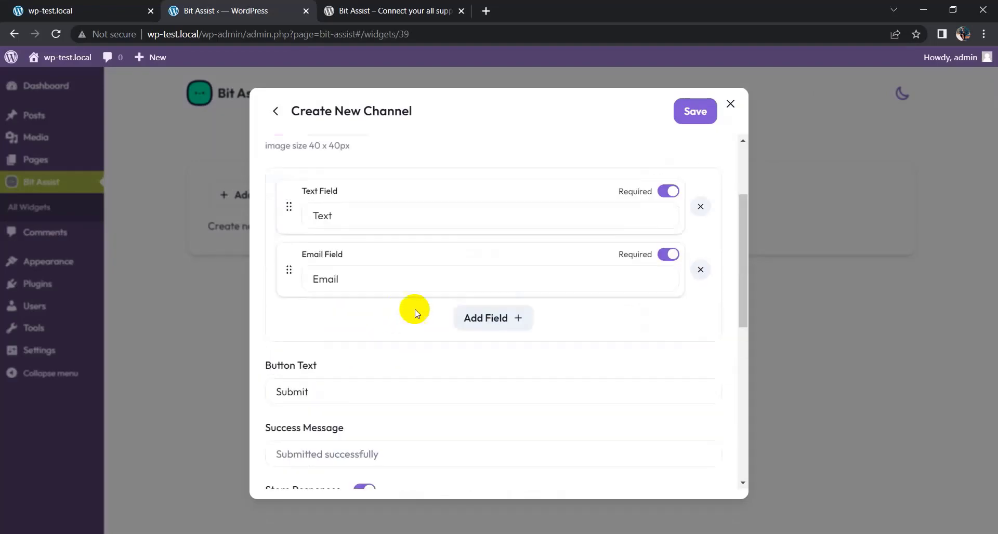
{"action": "scroll", "coordinate": [478, 364], "scroll_direction": "up", "scroll_amount": 3}
{"action": "left_click", "coordinate": [498, 449]}
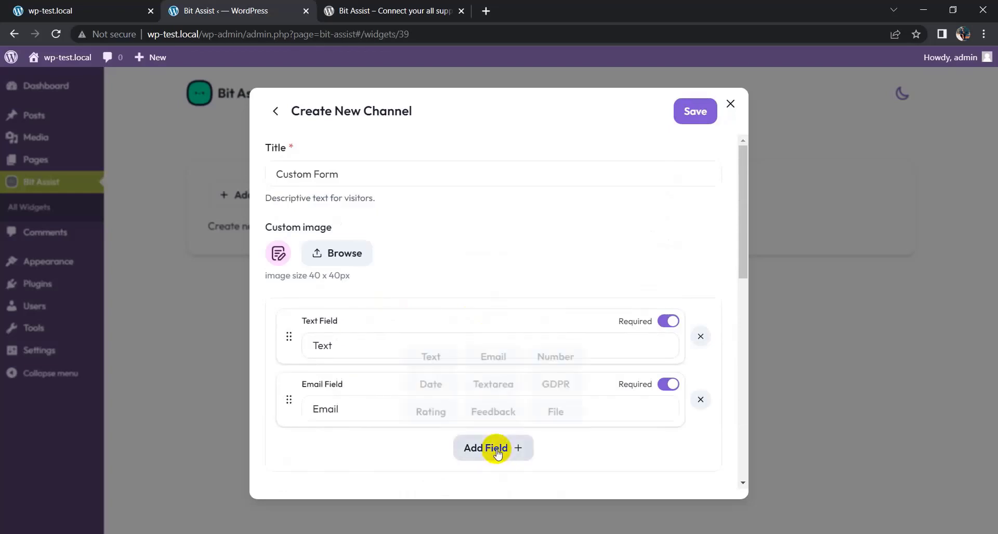
{"action": "left_click", "coordinate": [410, 448]}
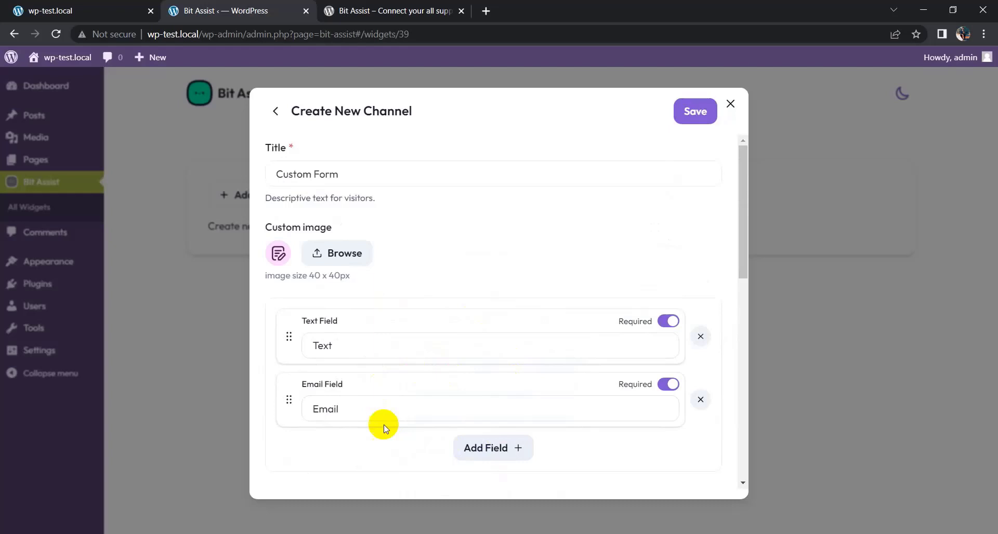
{"action": "scroll", "coordinate": [459, 387], "scroll_direction": "down", "scroll_amount": 5}
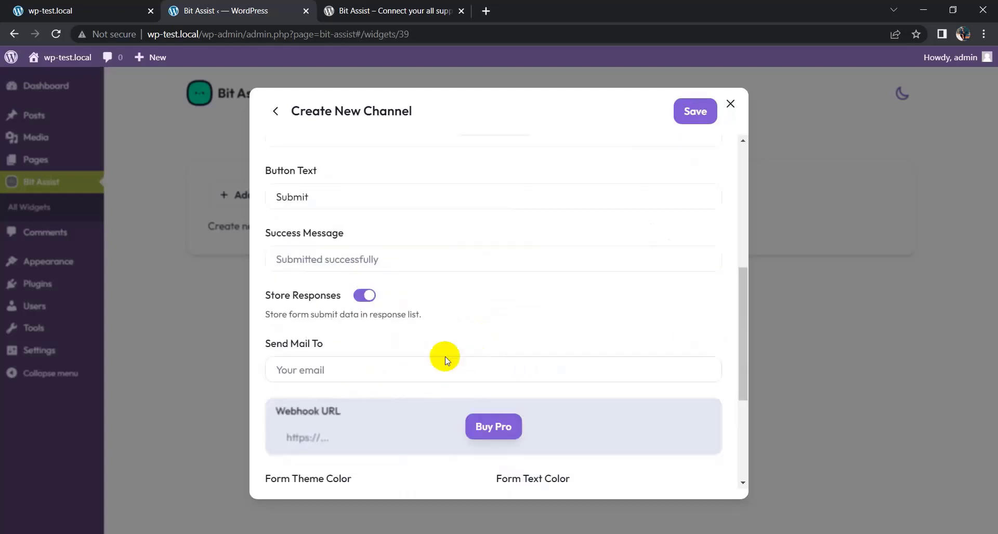
{"action": "scroll", "coordinate": [335, 223], "scroll_direction": "up", "scroll_amount": 1}
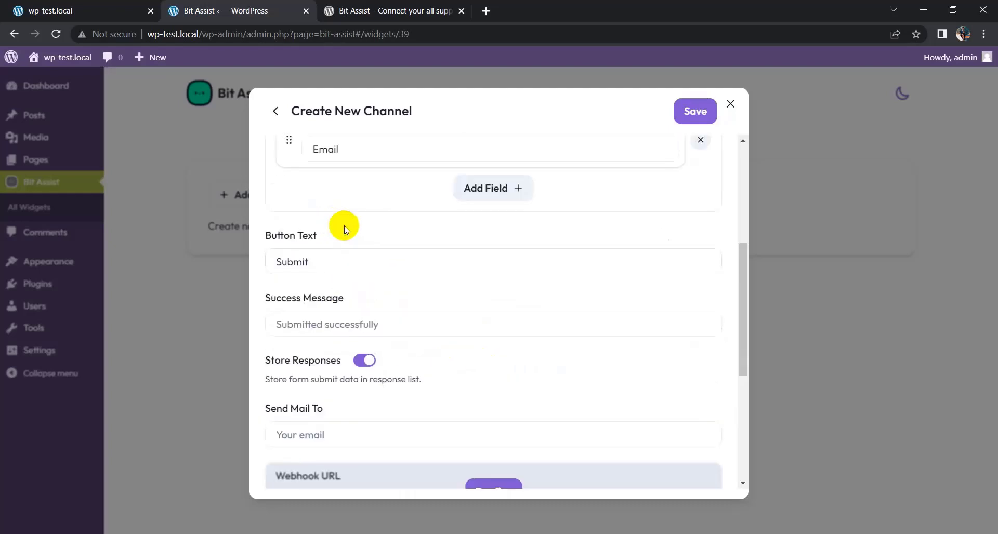
{"action": "left_click", "coordinate": [319, 264]}
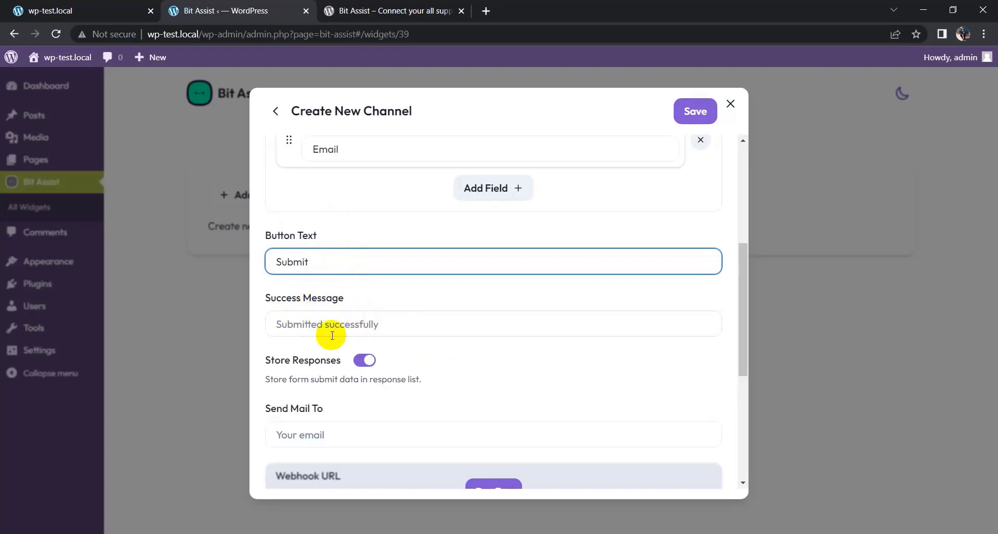
{"action": "left_click", "coordinate": [301, 325]}
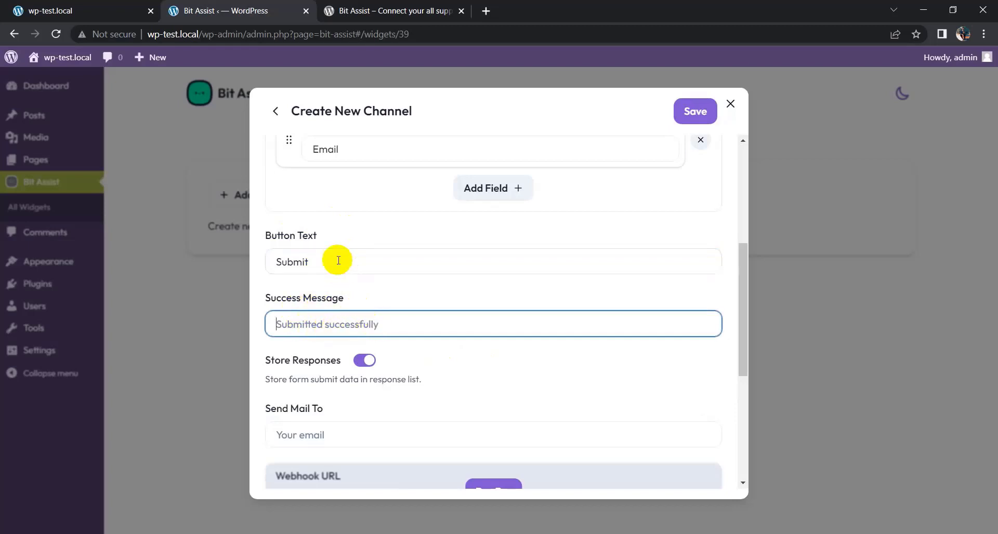
{"action": "left_click", "coordinate": [364, 262]}
{"action": "left_click", "coordinate": [390, 326]}
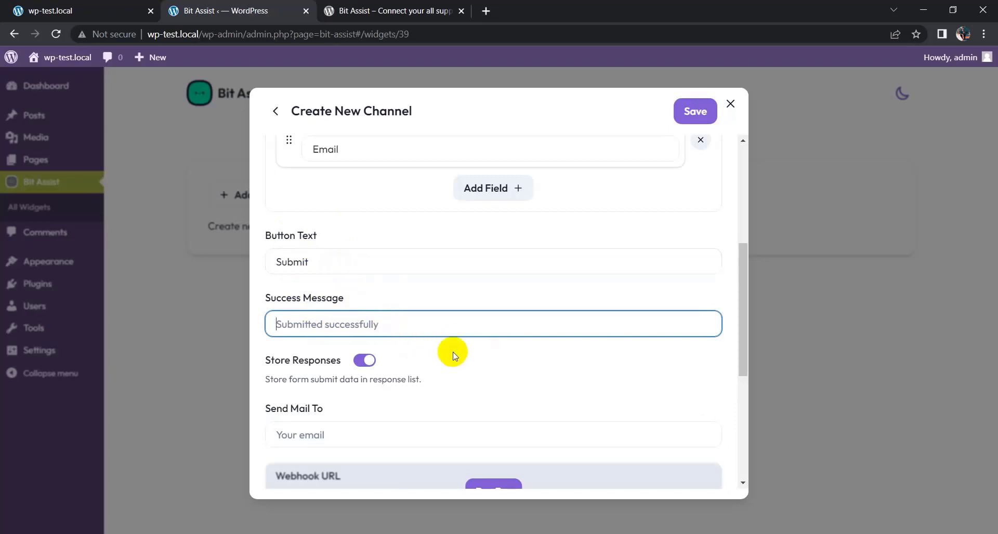
{"action": "scroll", "coordinate": [406, 415], "scroll_direction": "down", "scroll_amount": 3}
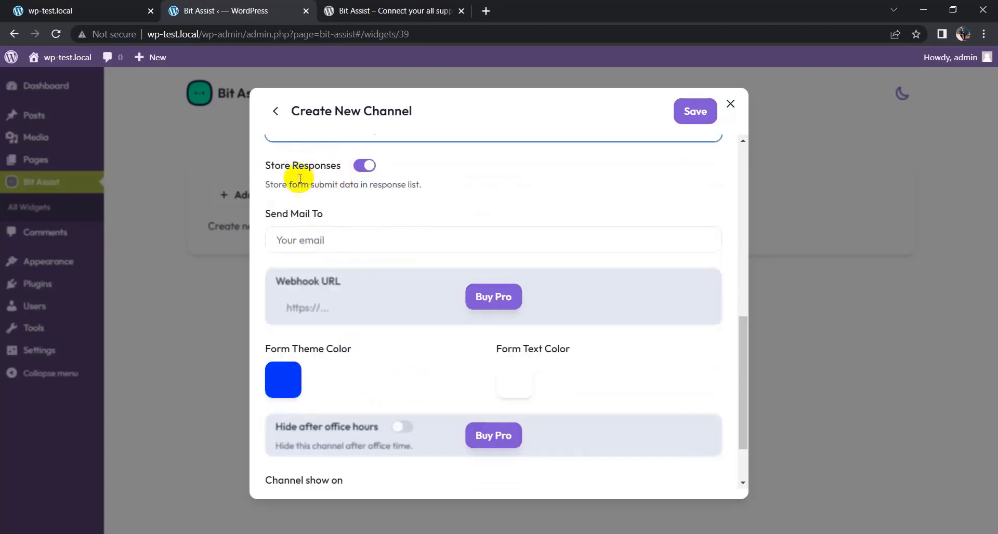
{"action": "left_click", "coordinate": [347, 240]}
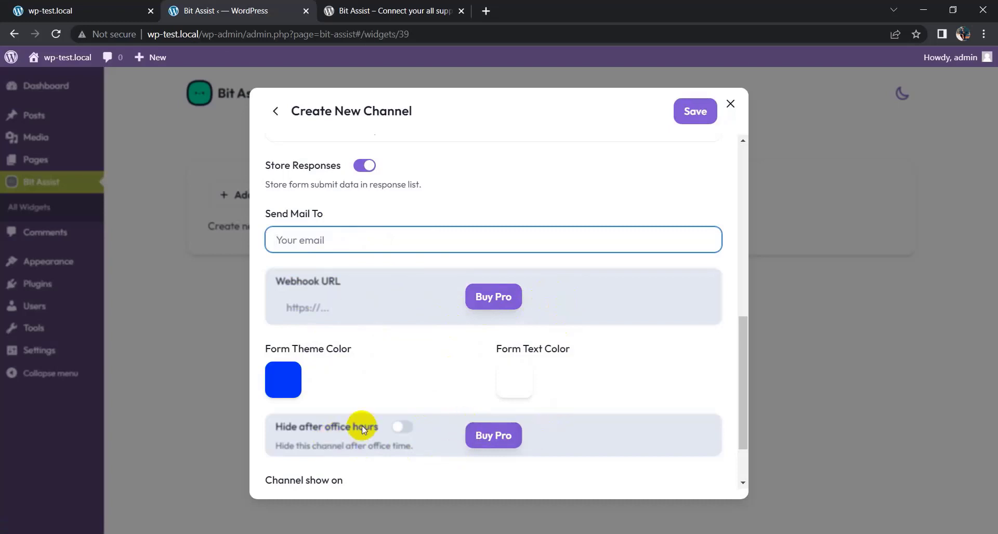
{"action": "scroll", "coordinate": [413, 427], "scroll_direction": "down", "scroll_amount": 2}
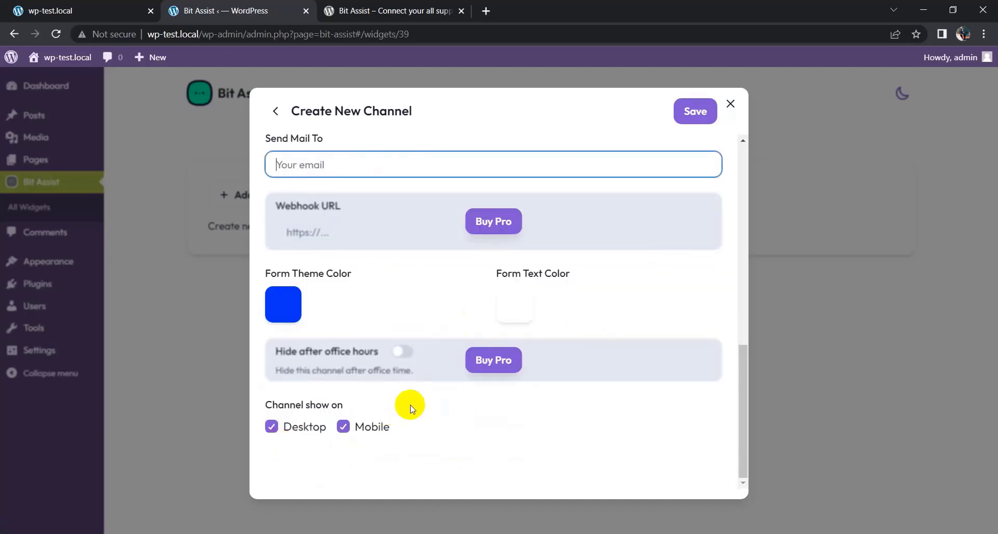
{"action": "scroll", "coordinate": [454, 345], "scroll_direction": "up", "scroll_amount": 10}
{"action": "scroll", "coordinate": [454, 345], "scroll_direction": "up", "scroll_amount": 4}
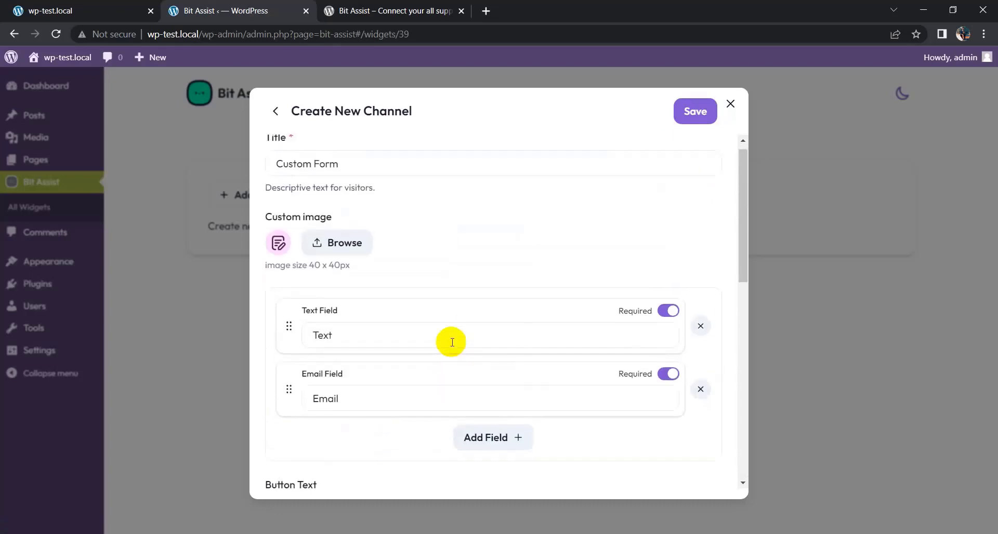
Paste the notification email address into Send Mail To and save the Custom Form channel.
{"action": "scroll", "coordinate": [452, 342], "scroll_direction": "down", "scroll_amount": 8}
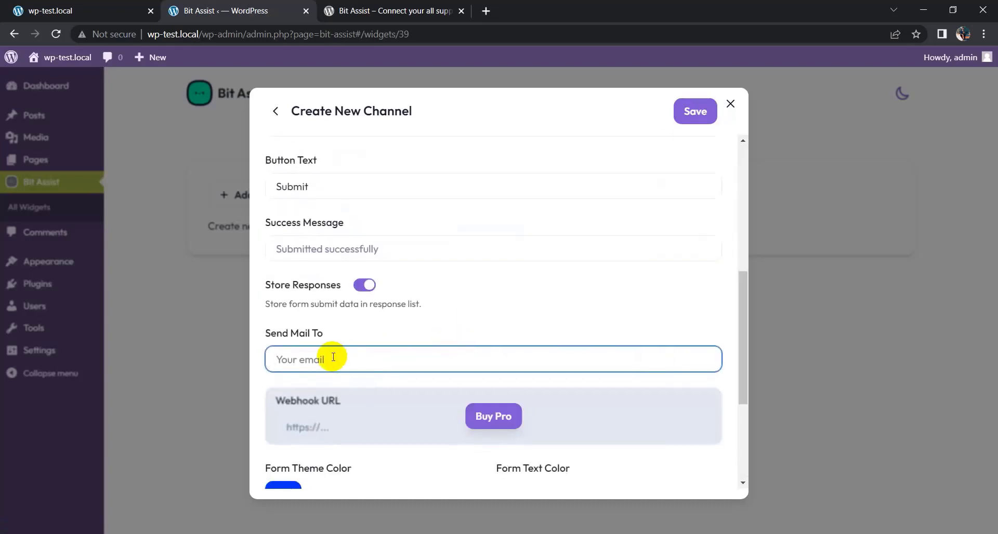
{"action": "key", "text": "ctrl+v"}
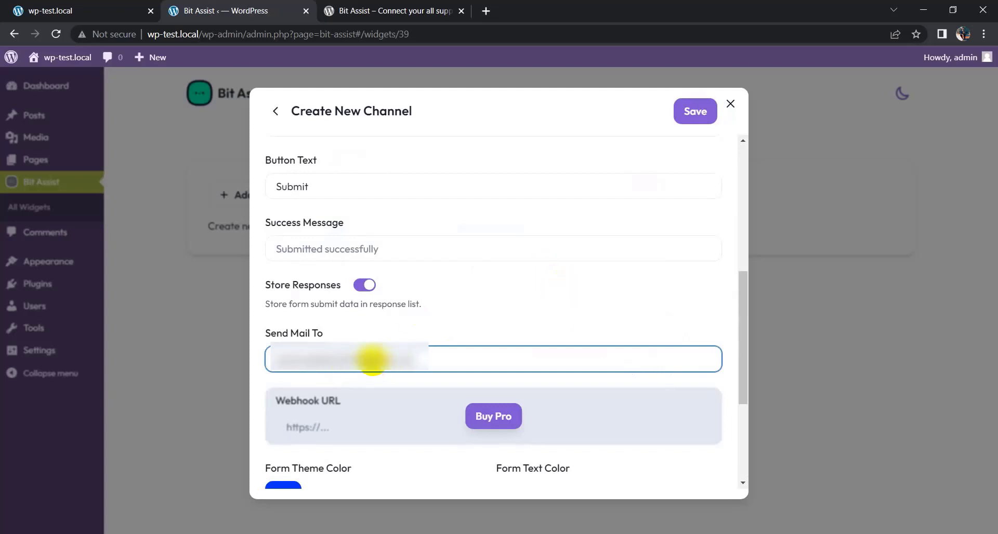
{"action": "left_click", "coordinate": [693, 115]}
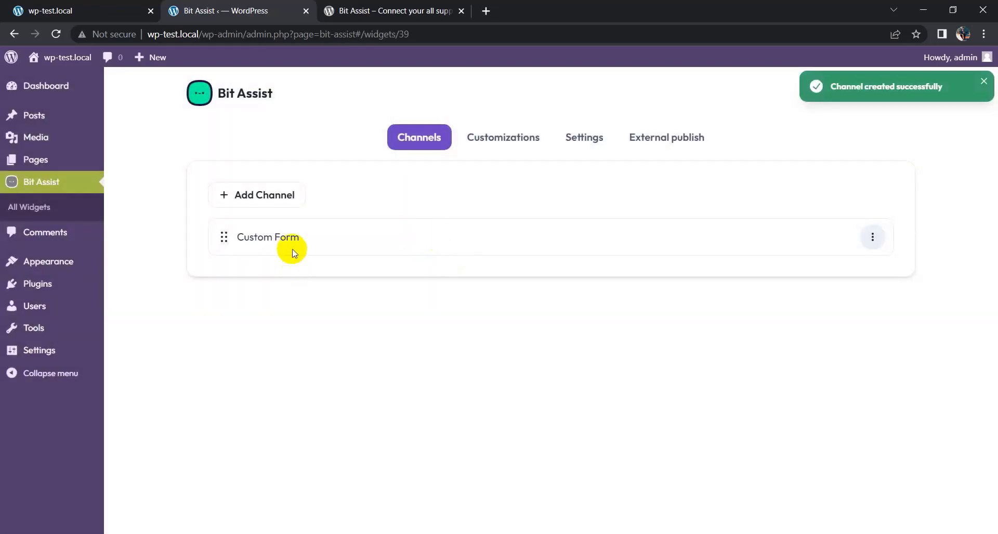
Reload the wp-test.local front page and open the mail inbox in a background tab.
{"action": "left_click", "coordinate": [56, 5]}
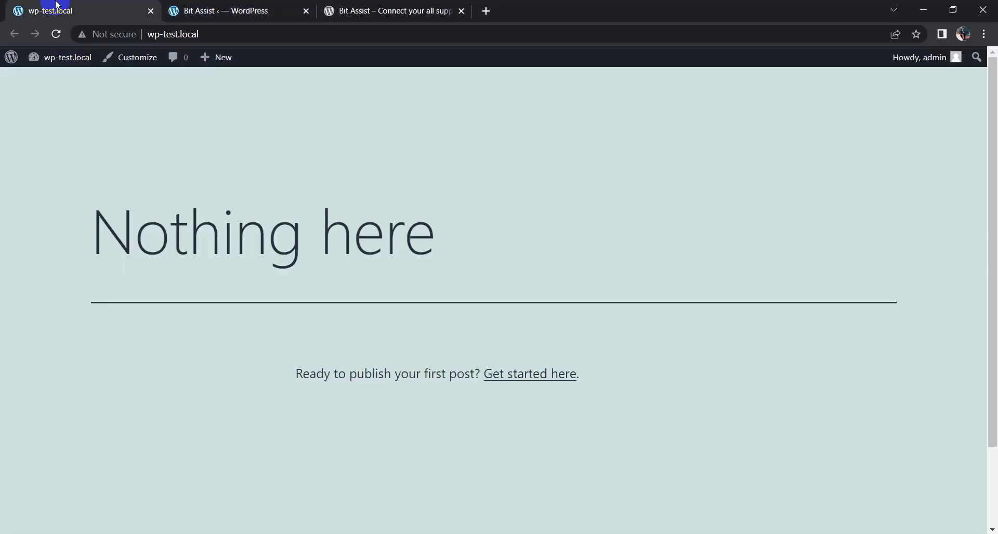
{"action": "left_click", "coordinate": [56, 34]}
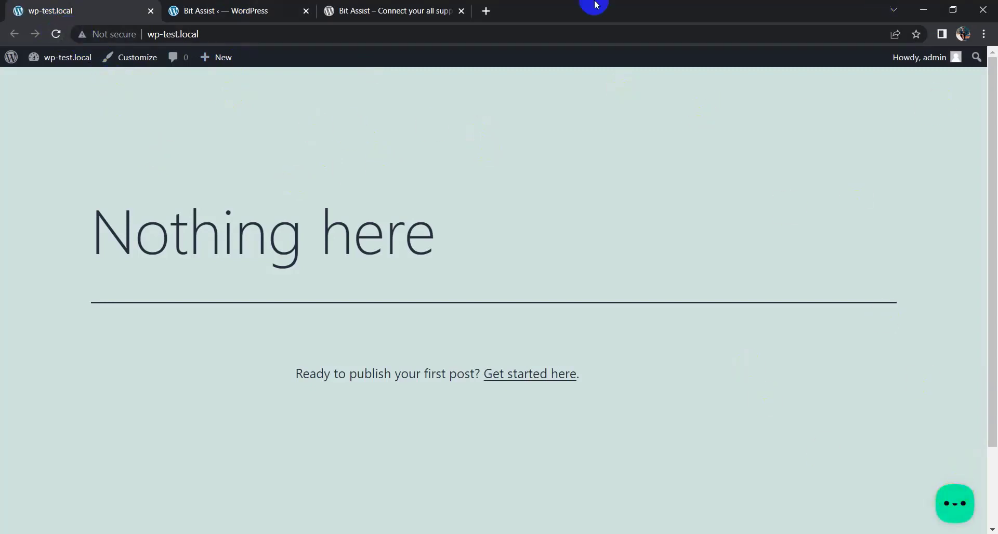
{"action": "left_click", "coordinate": [486, 11]}
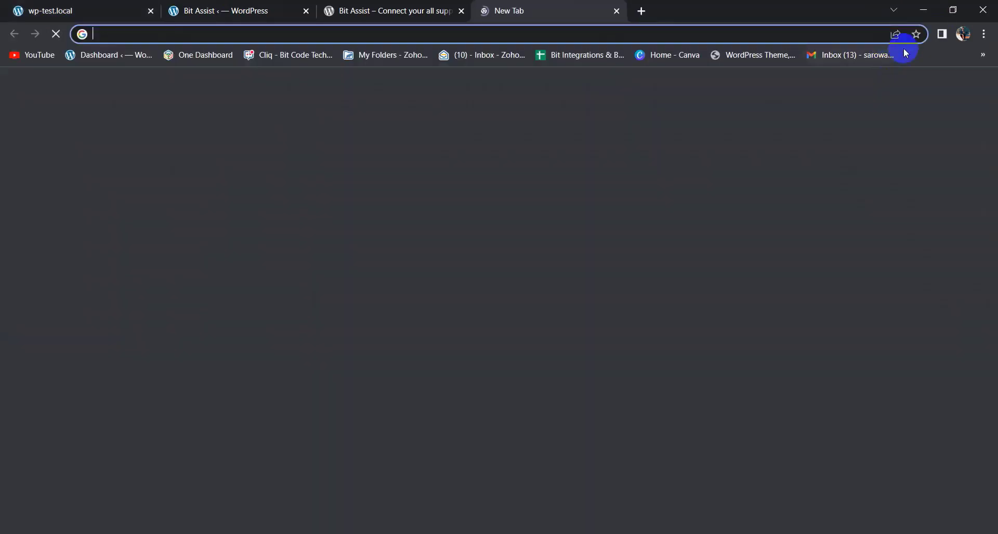
{"action": "middle_click", "coordinate": [852, 55]}
{"action": "middle_click", "coordinate": [531, 5]}
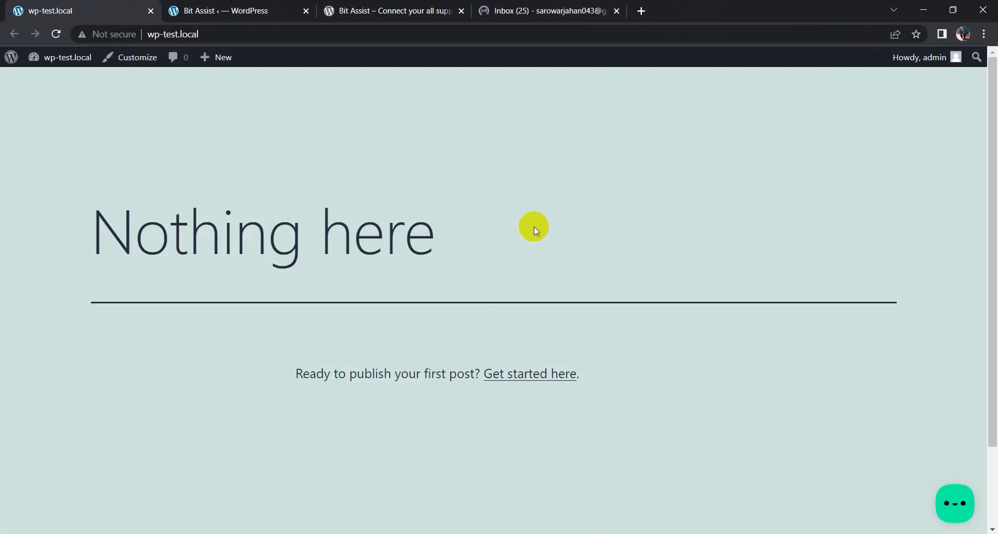
Submit a test Custom Form entry with Text 'hello' and an autofilled email address.
{"action": "left_click", "coordinate": [951, 500]}
{"action": "left_click", "coordinate": [930, 462]}
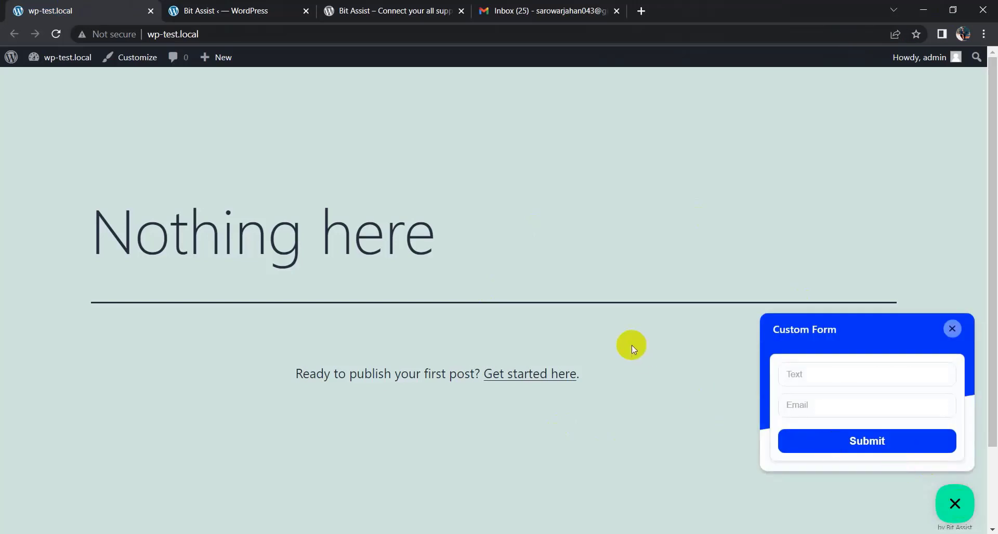
{"action": "left_click", "coordinate": [821, 373]}
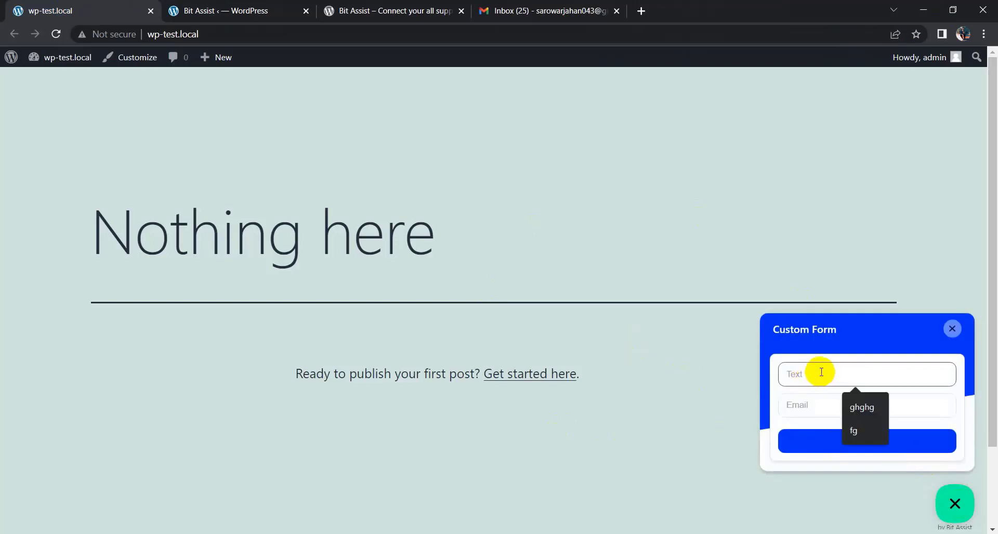
{"action": "type", "text": "h"}
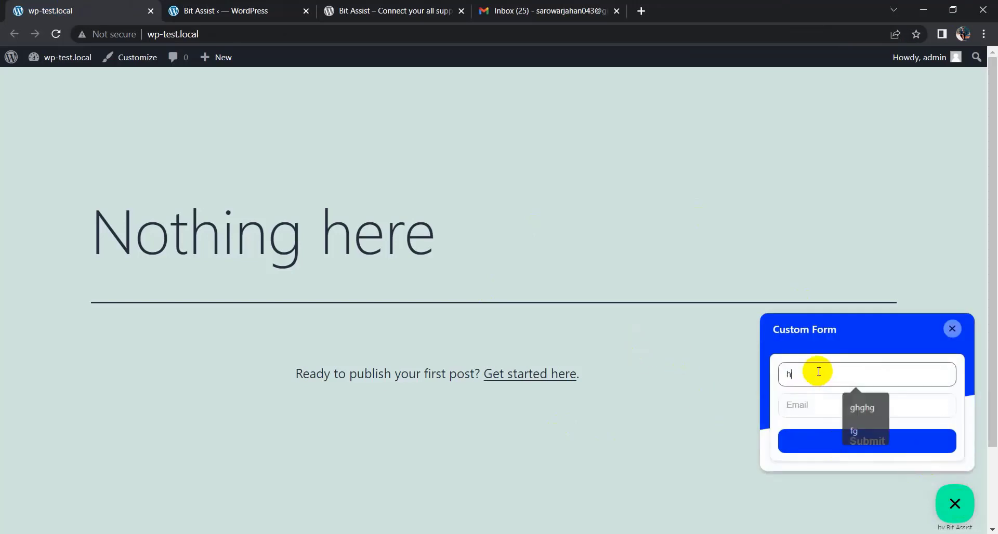
{"action": "type", "text": "ello"}
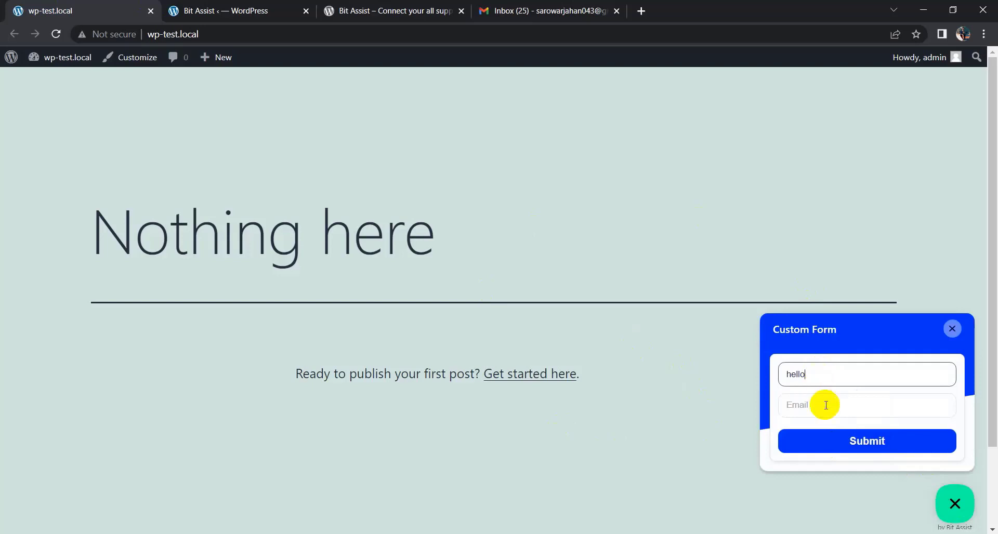
{"action": "left_click", "coordinate": [825, 404]}
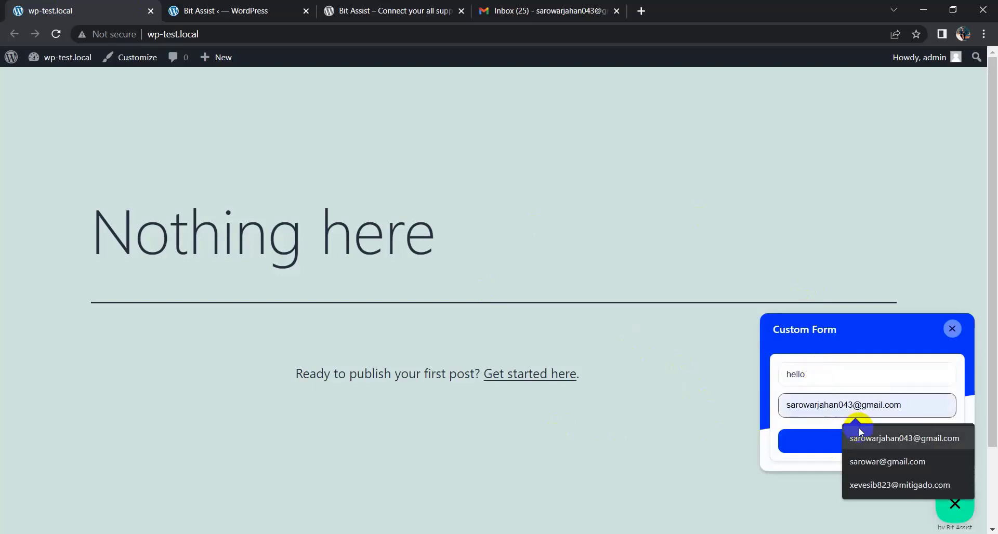
{"action": "left_click", "coordinate": [857, 436]}
{"action": "left_click", "coordinate": [813, 457]}
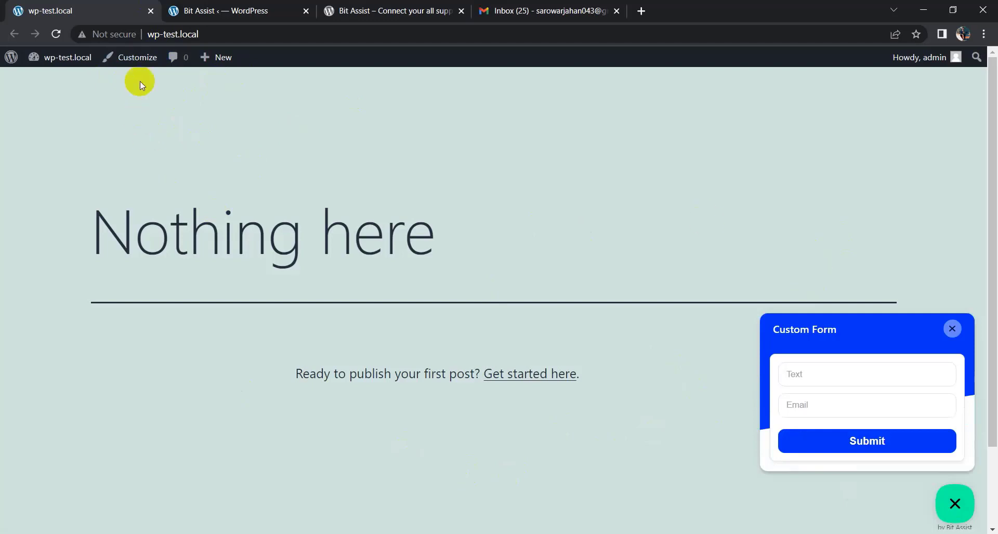
Open the Custom Form channel's Responses list in the Bit Assist admin tab.
{"action": "left_click", "coordinate": [216, 6]}
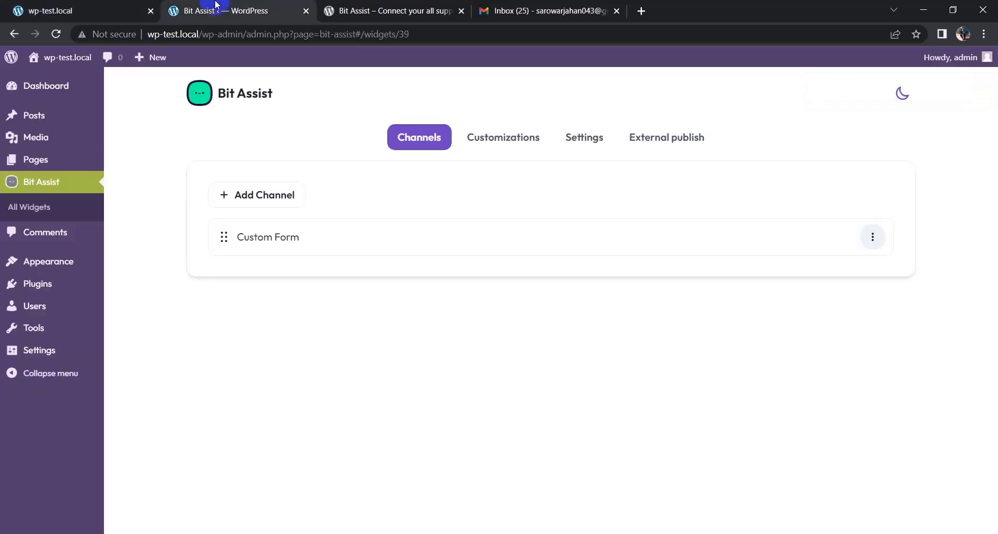
{"action": "left_click", "coordinate": [872, 238]}
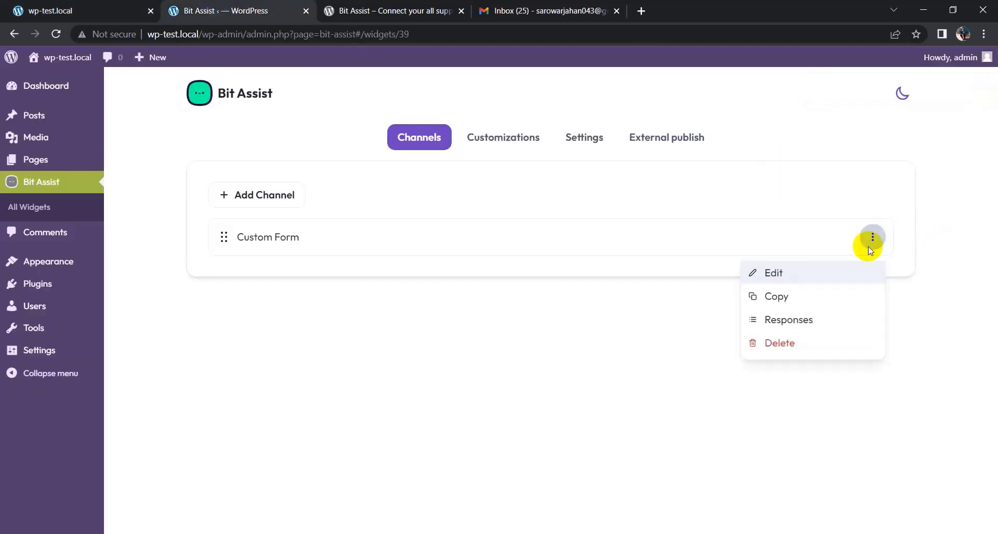
{"action": "left_click", "coordinate": [803, 319]}
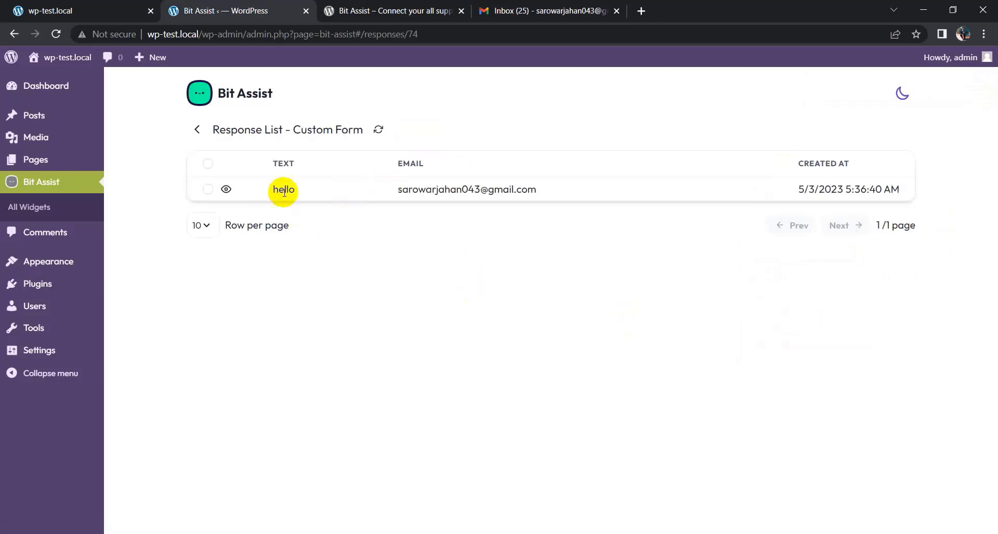